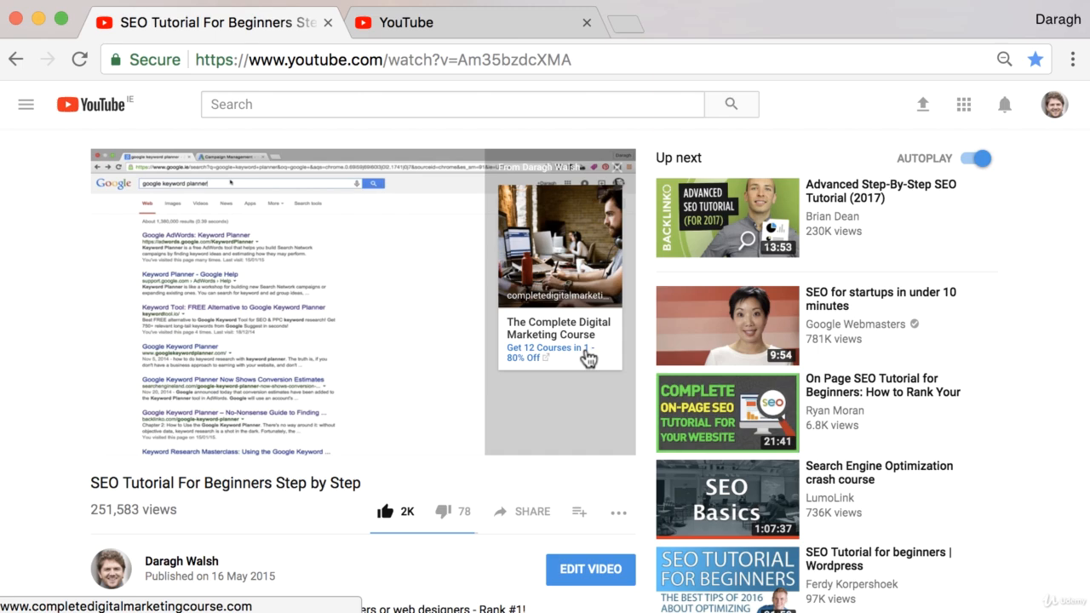
- Open the channel's Video Manager in Creator Studio from the second YouTube page
{"action": "left_click", "coordinate": [623, 171]}
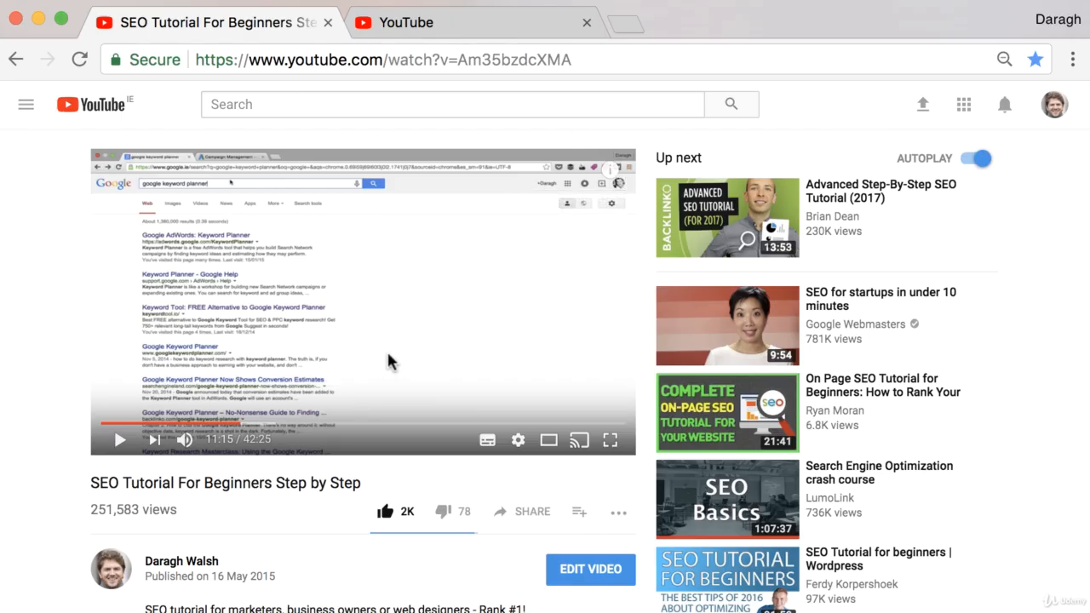
{"action": "left_click", "coordinate": [415, 33]}
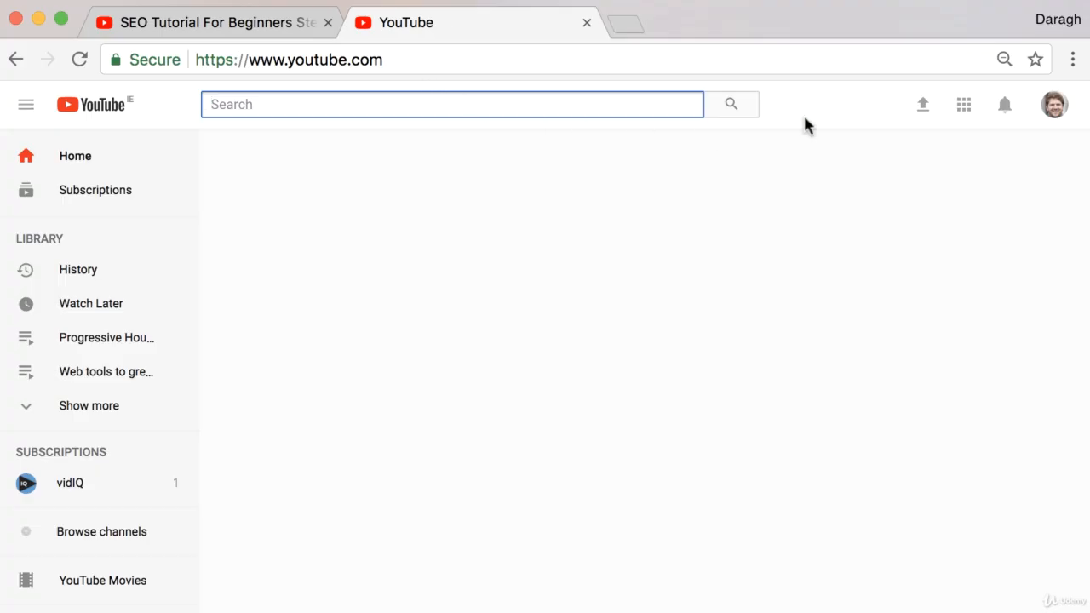
{"action": "left_click", "coordinate": [1054, 119]}
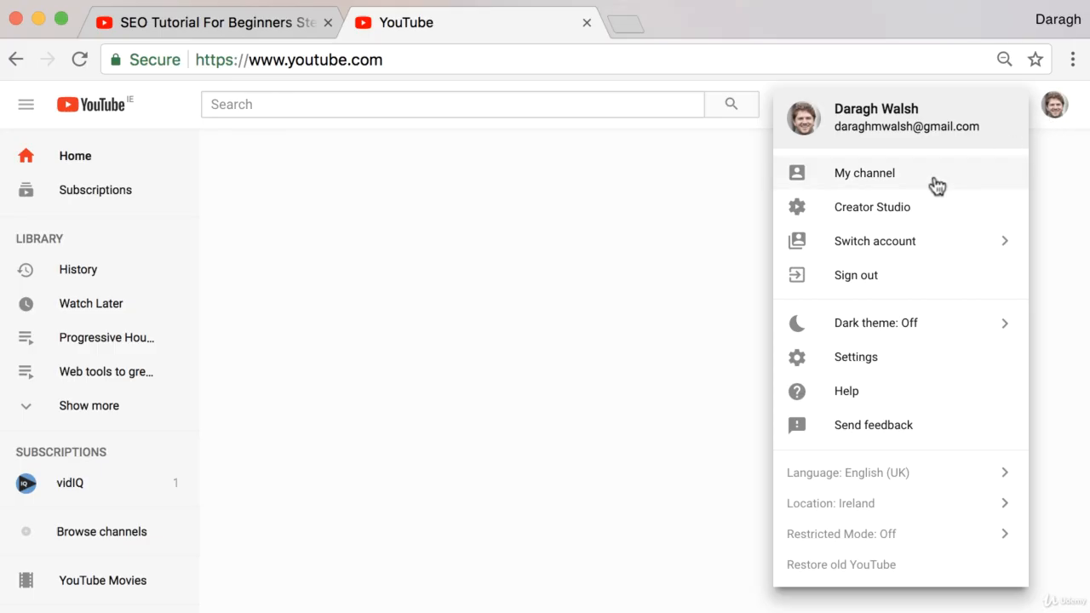
{"action": "left_click", "coordinate": [872, 207]}
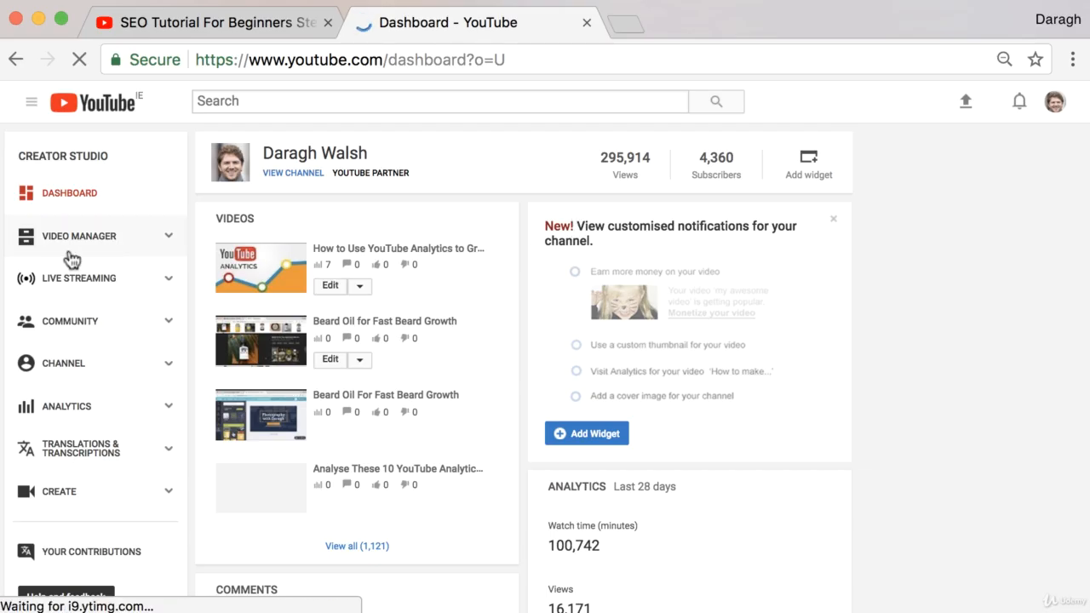
{"action": "left_click", "coordinate": [90, 246]}
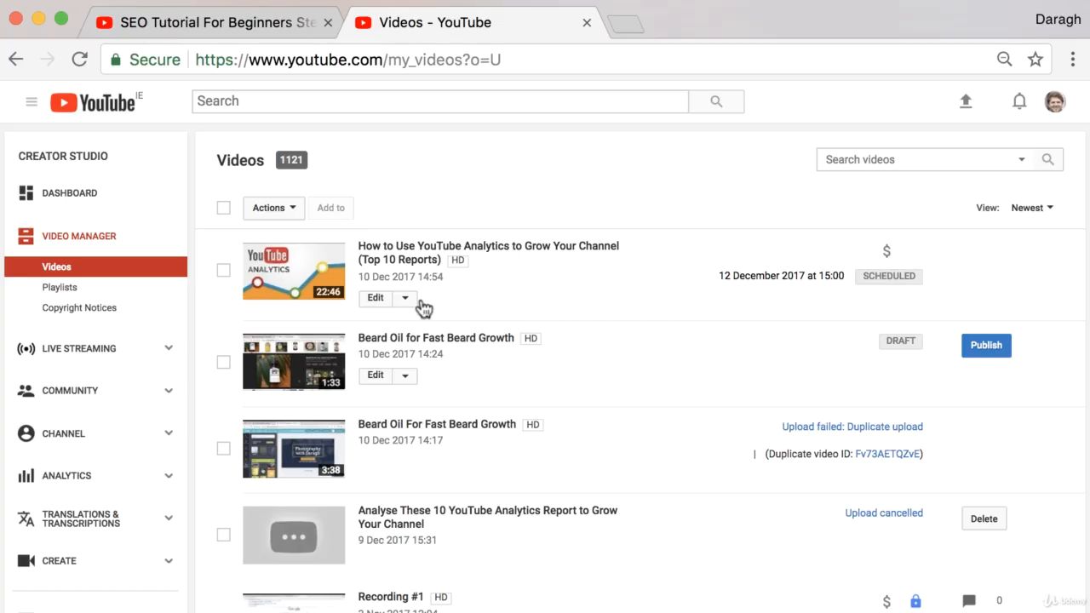
- Open the Cards editor for "How to Use YouTube Analytics to Grow Your Channel (Top 10 Reports)" and leave the paused playhead at 0:02
{"action": "left_click", "coordinate": [377, 303]}
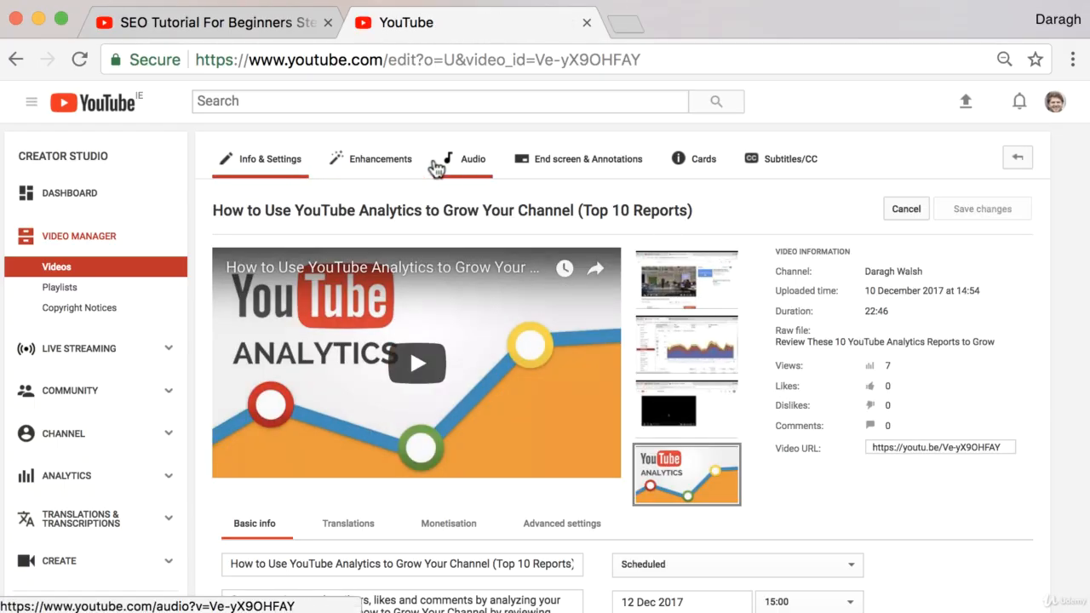
{"action": "left_click", "coordinate": [706, 173]}
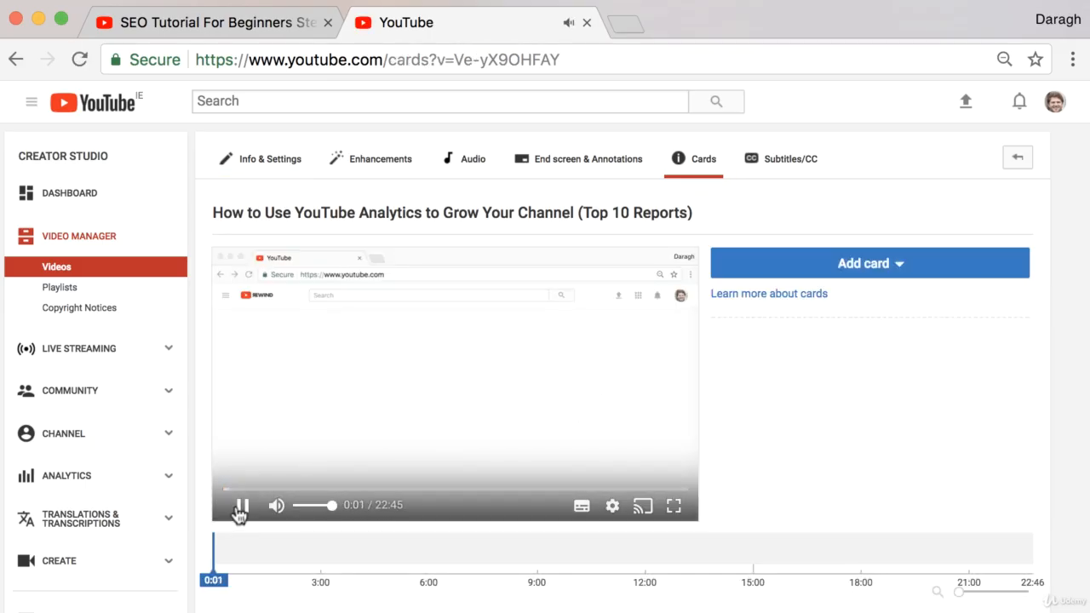
{"action": "left_click", "coordinate": [241, 510]}
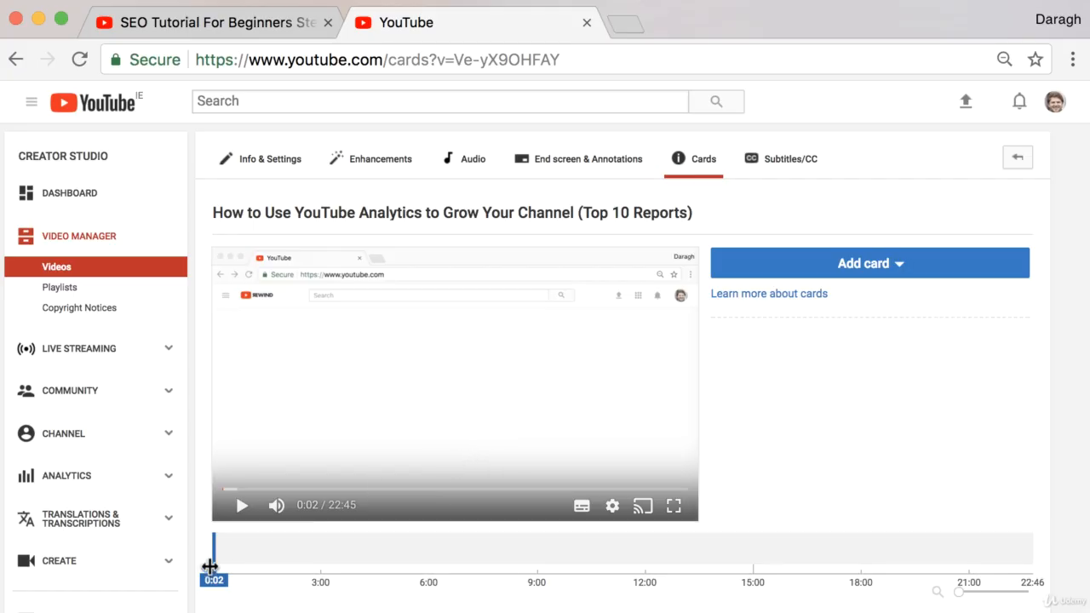
{"action": "mouse_move", "coordinate": [210, 564]}
{"action": "left_mouse_down"}
{"action": "mouse_move", "coordinate": [307, 568]}
{"action": "mouse_move", "coordinate": [222, 567]}
{"action": "left_mouse_up"}
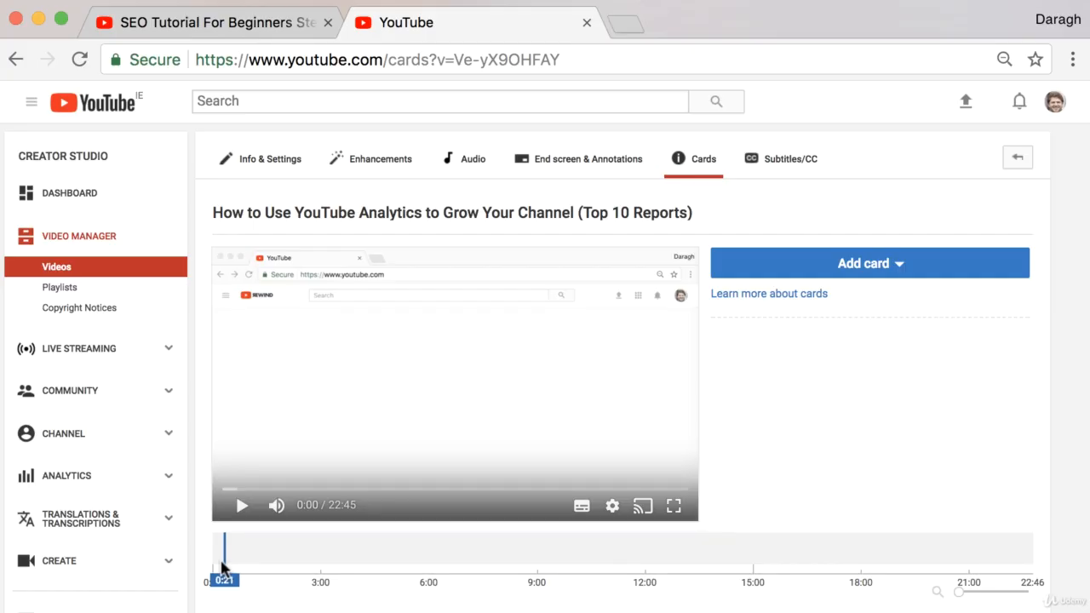
{"action": "left_click_drag", "start_coordinate": [222, 567], "coordinate": [211, 569]}
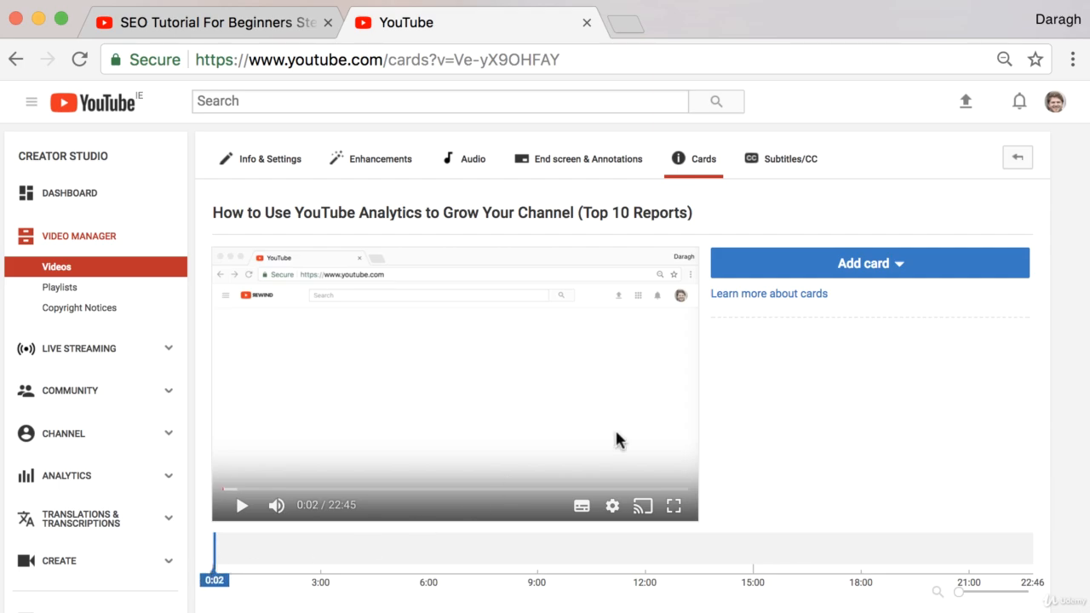
- Start a link card and examine the option of linking to an associated website
{"action": "left_click", "coordinate": [886, 267]}
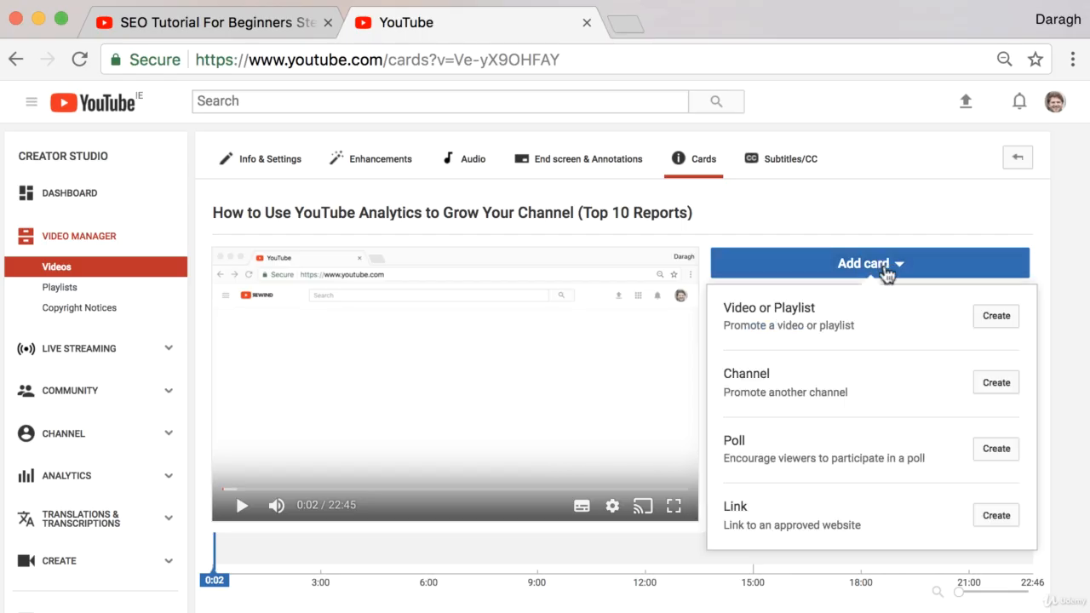
{"action": "left_click", "coordinate": [993, 516]}
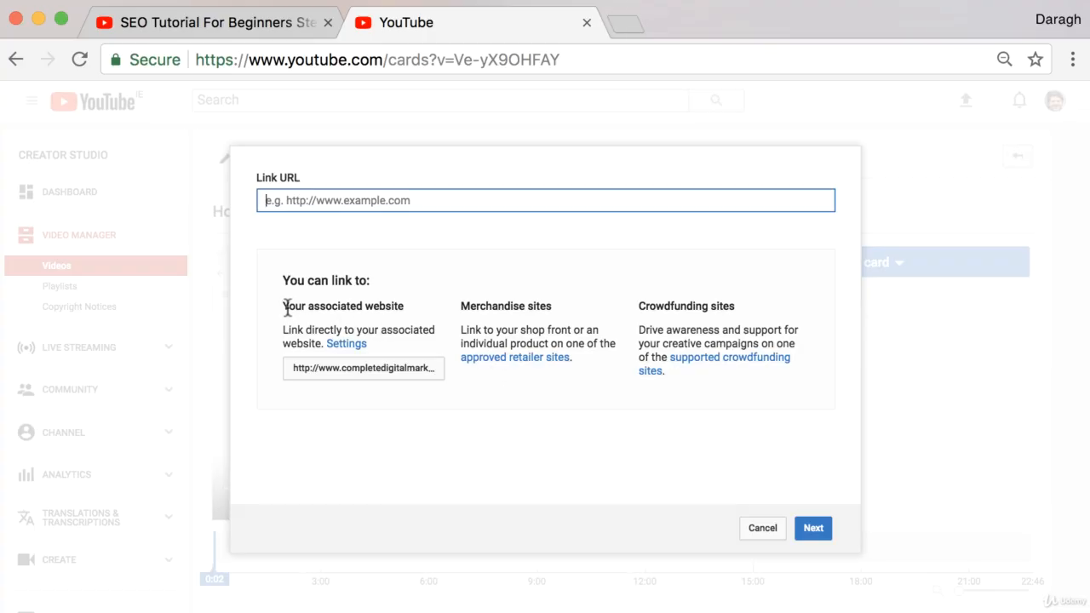
{"action": "left_click_drag", "start_coordinate": [284, 308], "coordinate": [422, 306]}
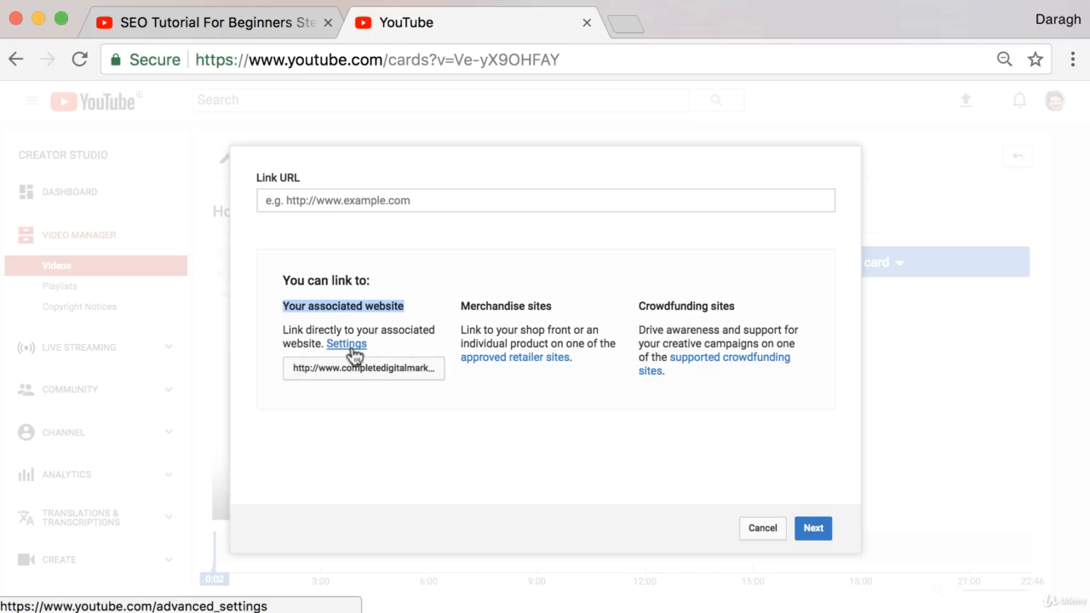
- Check the associated website's status in the channel's advanced settings on a separate page, and discard the open link card dialog
{"action": "right_click", "coordinate": [349, 345]}
{"action": "left_click", "coordinate": [400, 355]}
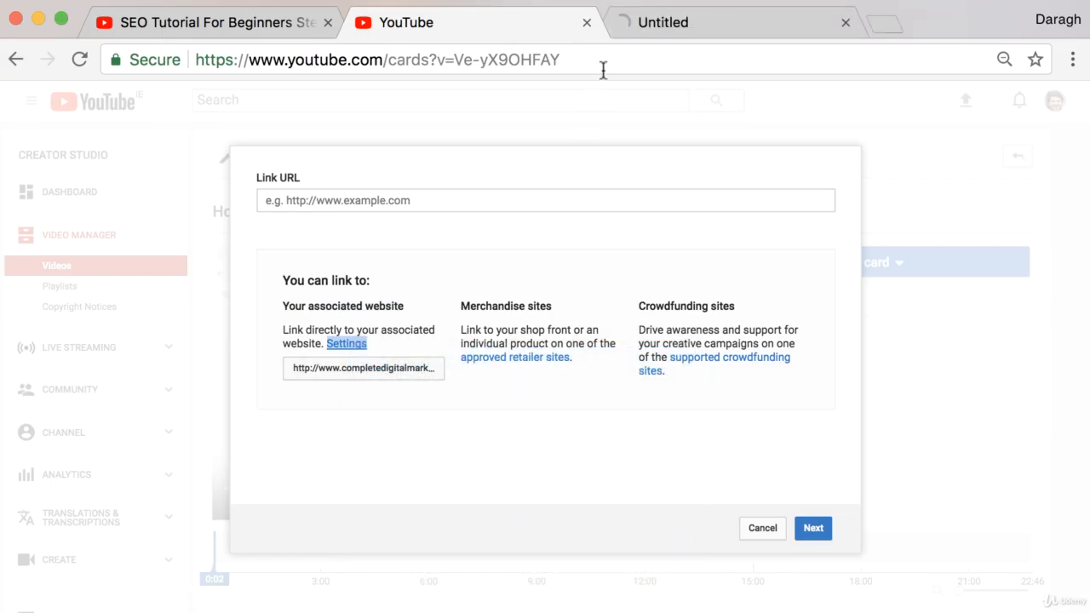
{"action": "left_click", "coordinate": [664, 23]}
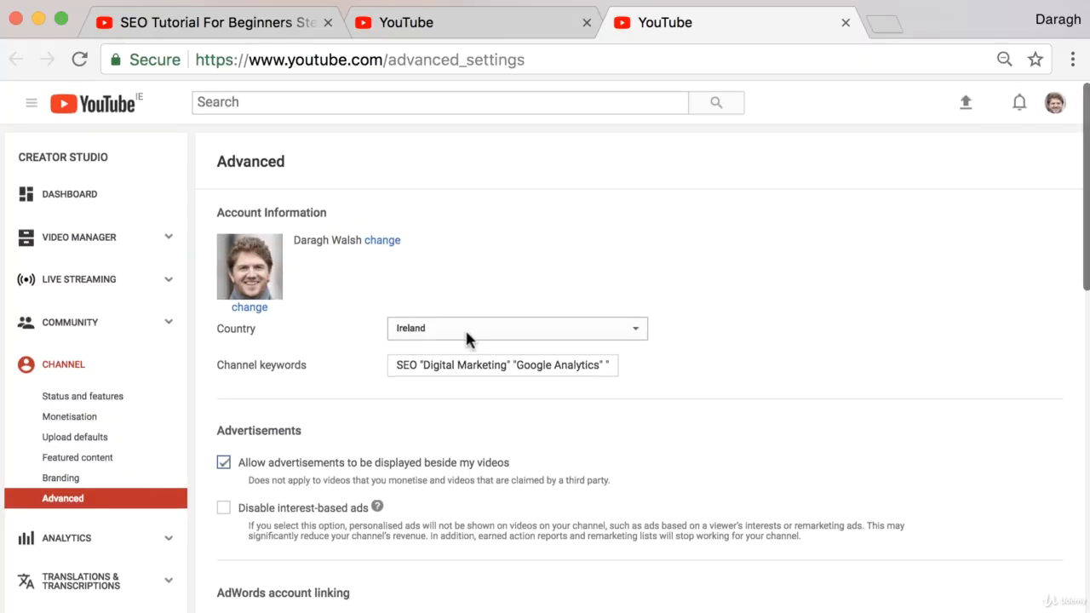
{"action": "scroll", "coordinate": [465, 328], "scroll_direction": "down", "scroll_amount": 5}
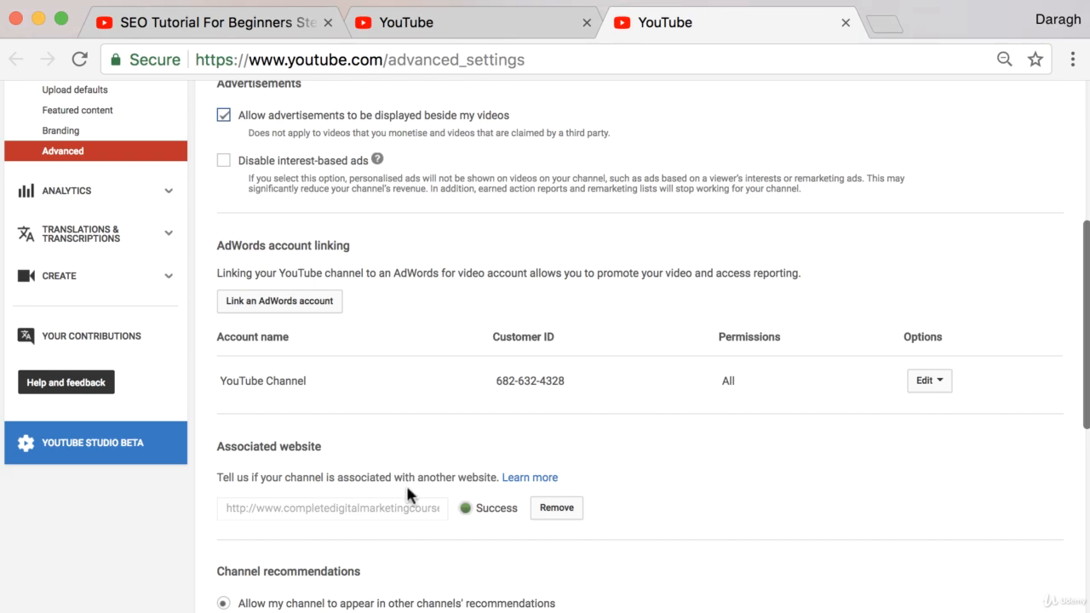
{"action": "left_click_drag", "start_coordinate": [477, 509], "coordinate": [512, 508]}
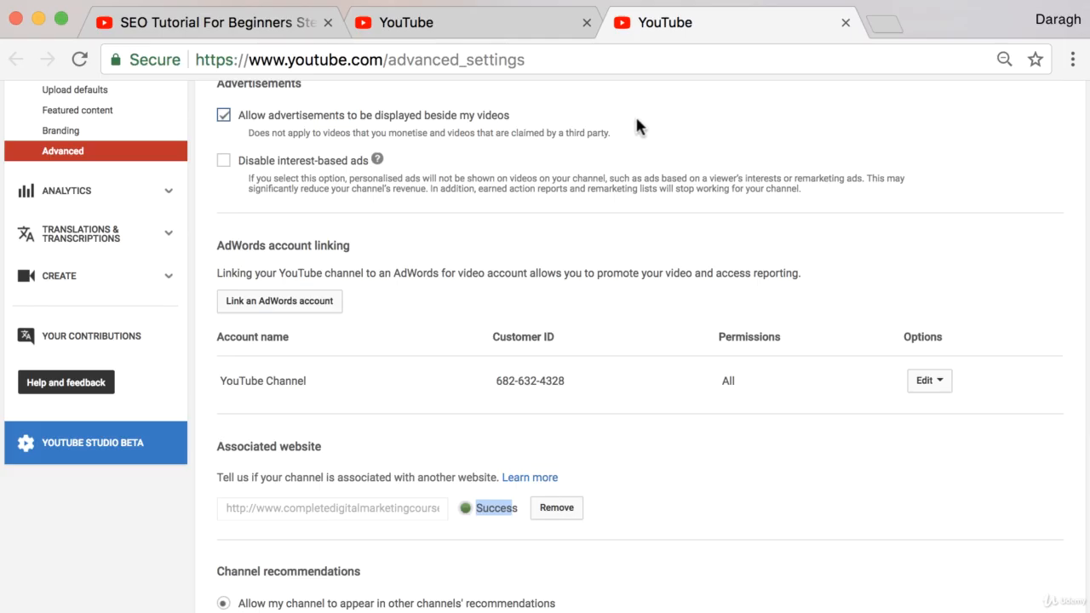
{"action": "left_click", "coordinate": [545, 22]}
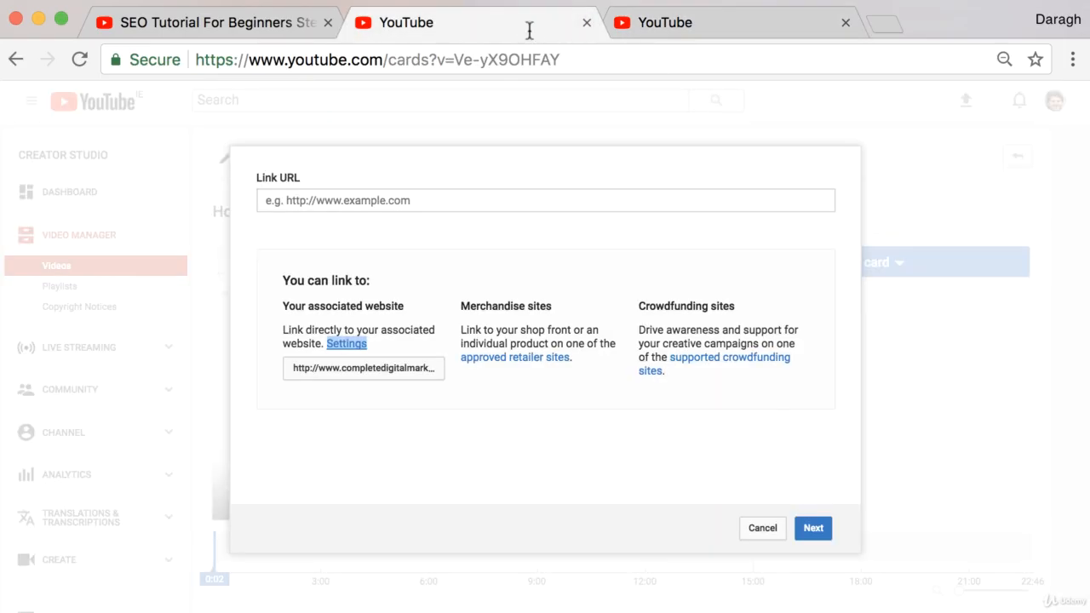
{"action": "left_click", "coordinate": [761, 527]}
- Start a link card with the URL completedigitalmarketingcourse.com and continue to its card details
{"action": "left_click", "coordinate": [880, 270]}
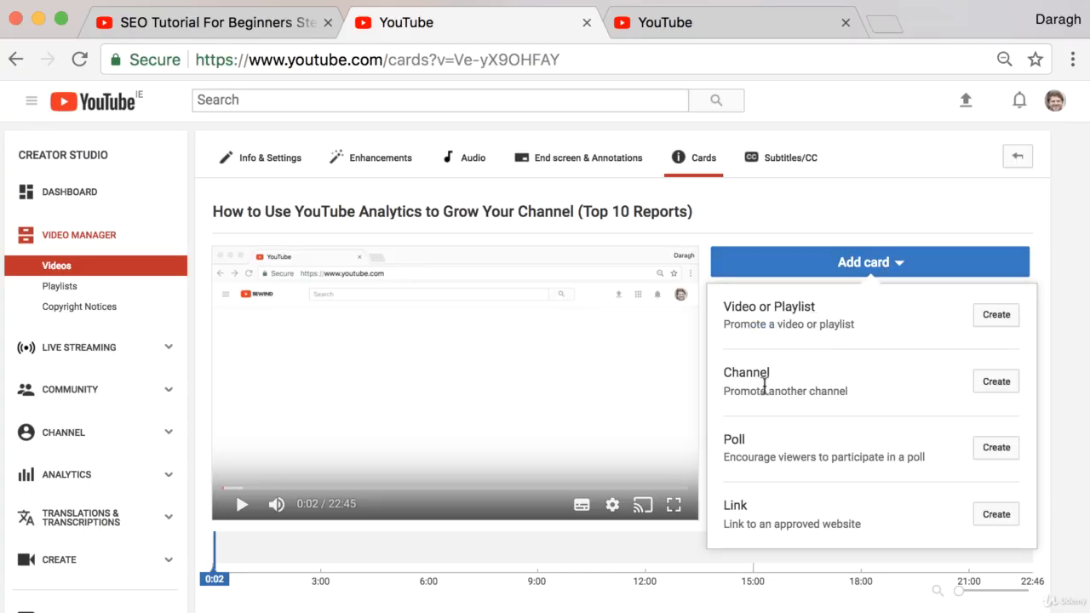
{"action": "scroll", "coordinate": [848, 468], "scroll_direction": "up", "scroll_amount": 1}
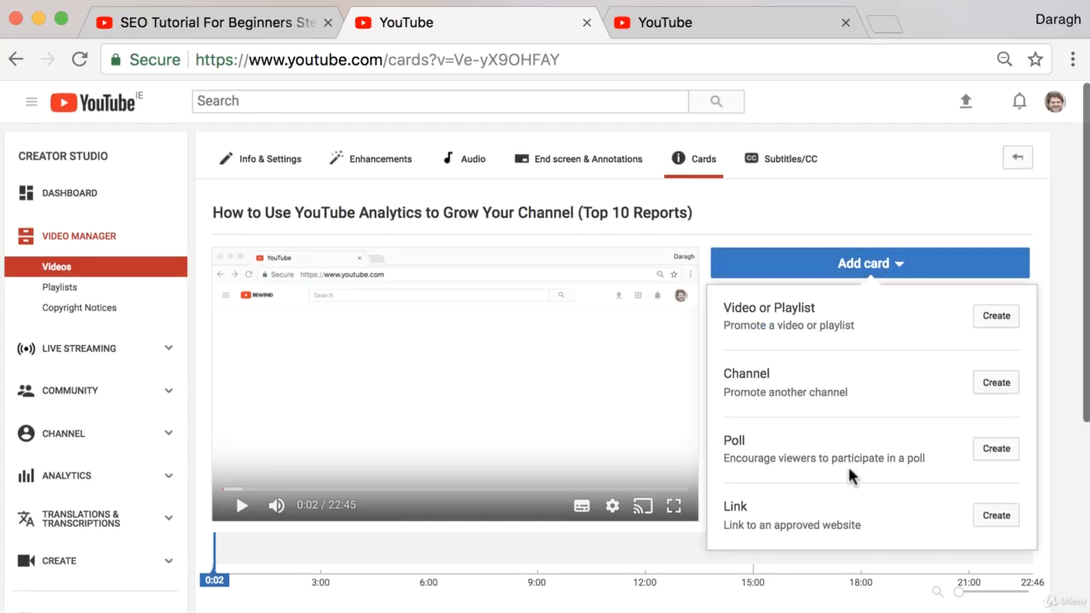
{"action": "left_click", "coordinate": [996, 516]}
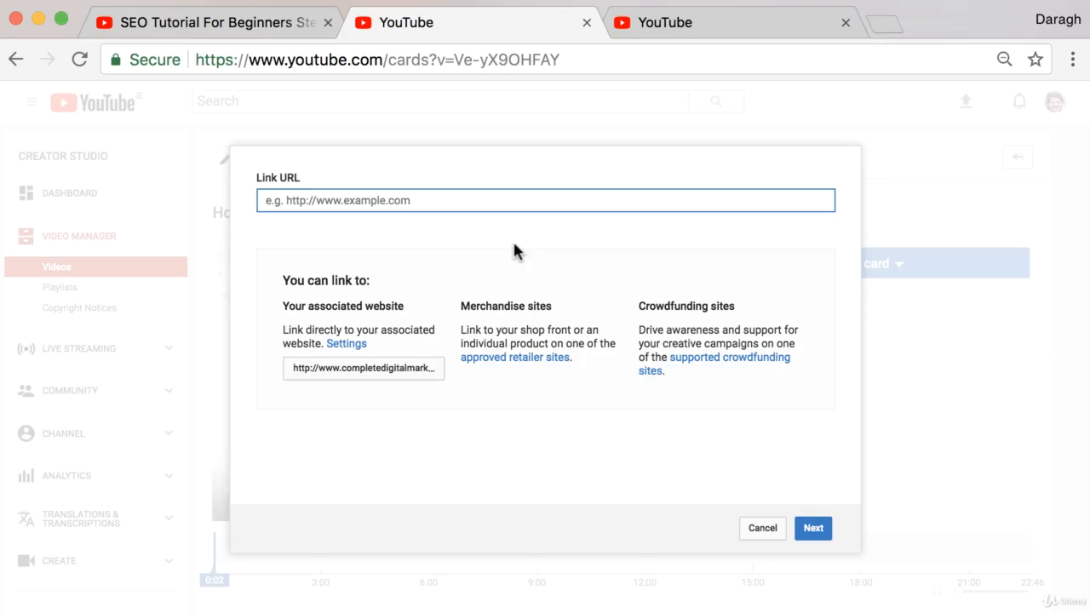
{"action": "type", "text": "compl"}
{"action": "key", "text": "Down"}
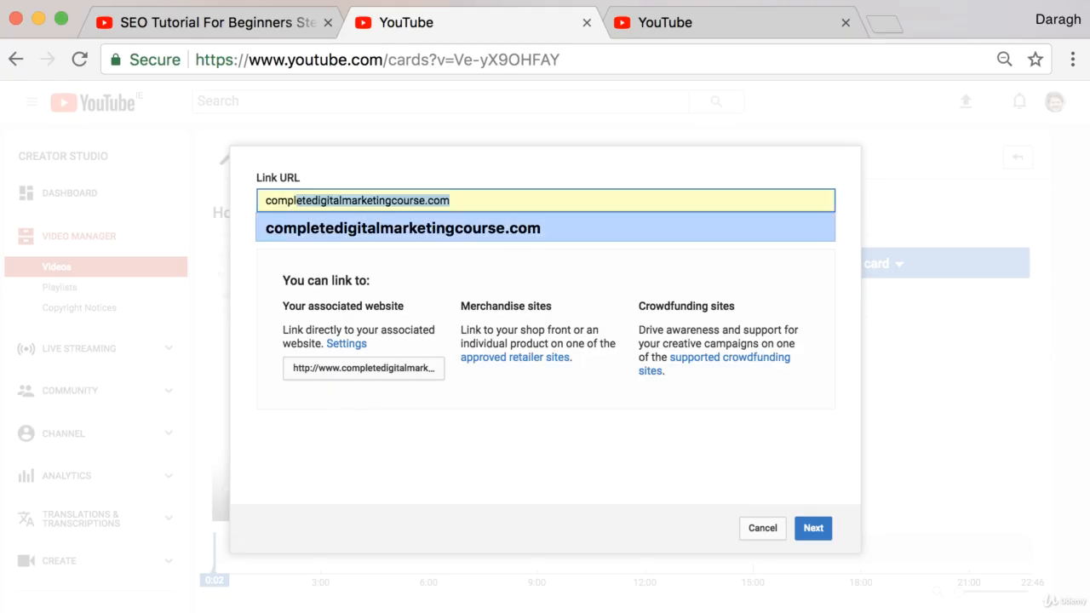
{"action": "key", "text": "Return"}
{"action": "left_click", "coordinate": [820, 532]}
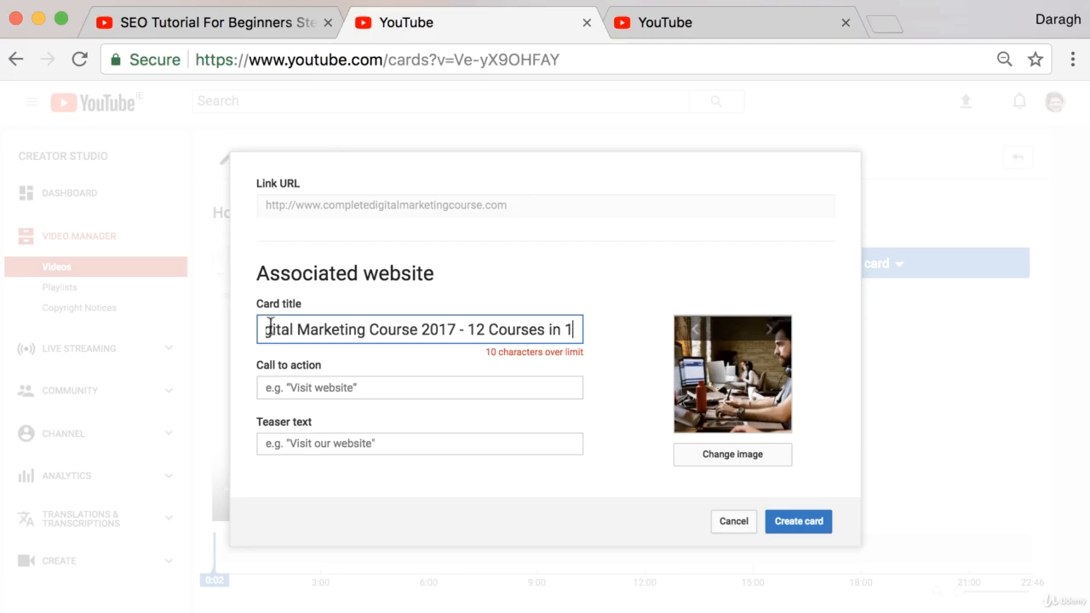
- Examine the call-to-action and teaser fields, and view the existing card and teaser on the SEO tutorial video, playing it from 0:00
{"action": "left_click_drag", "start_coordinate": [259, 370], "coordinate": [318, 372]}
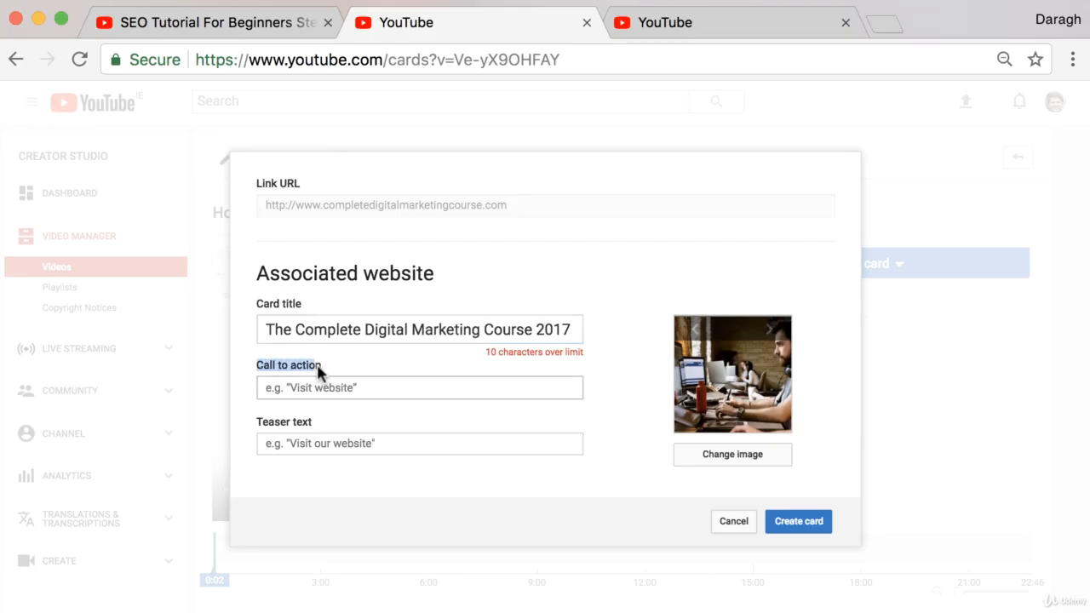
{"action": "left_click_drag", "start_coordinate": [259, 422], "coordinate": [339, 420]}
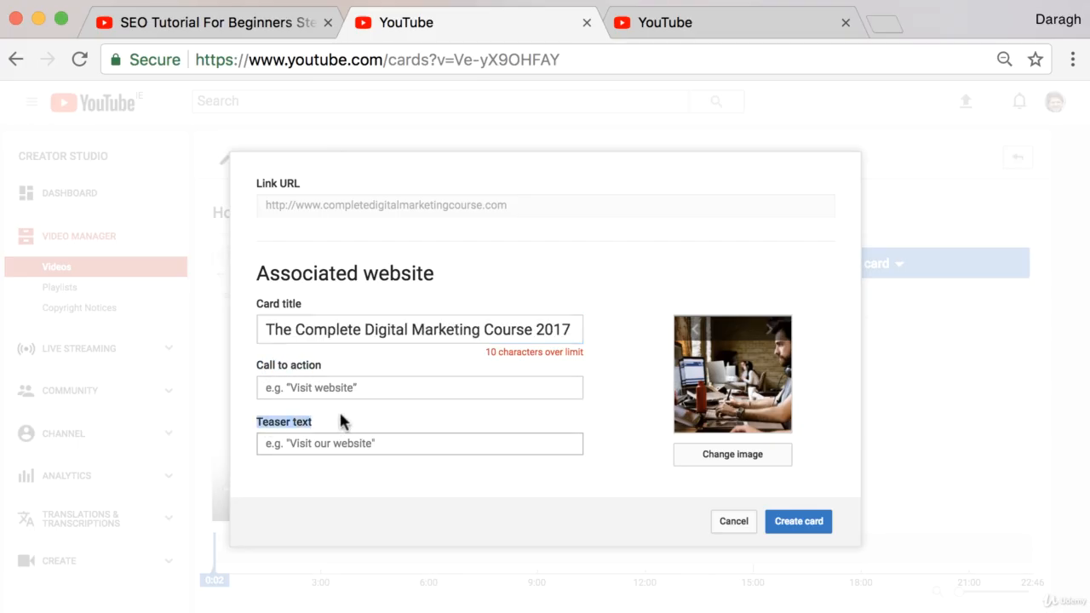
{"action": "left_click", "coordinate": [272, 31]}
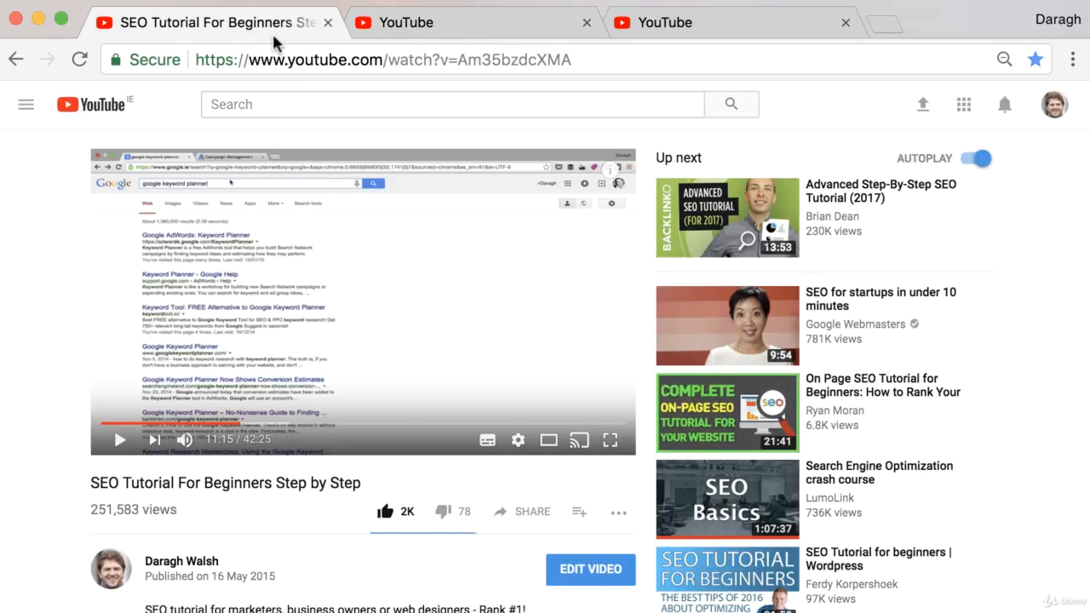
{"action": "left_click", "coordinate": [610, 171]}
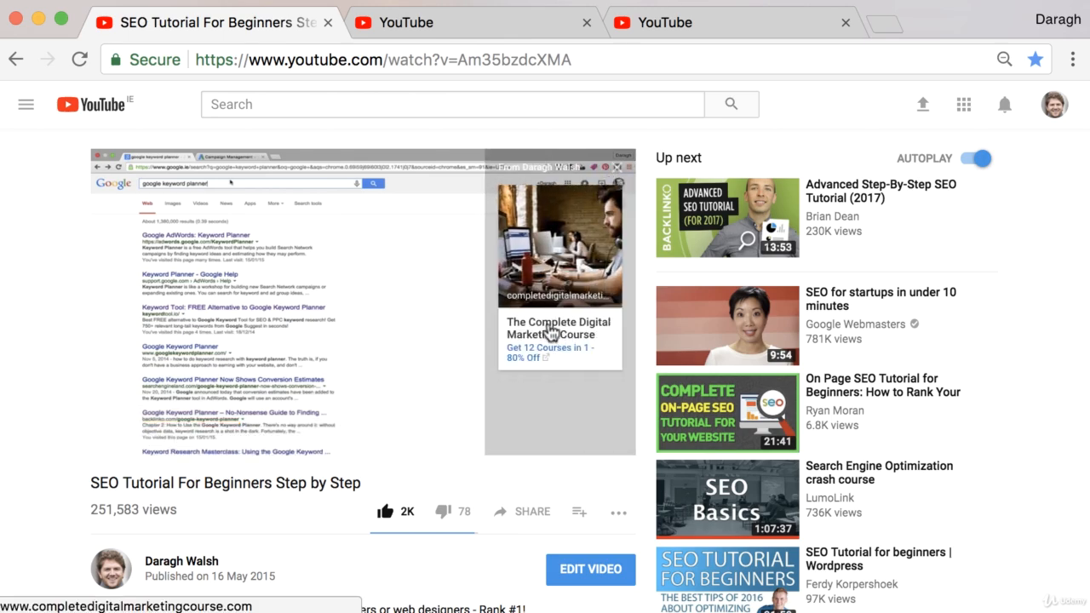
{"action": "left_click", "coordinate": [617, 177]}
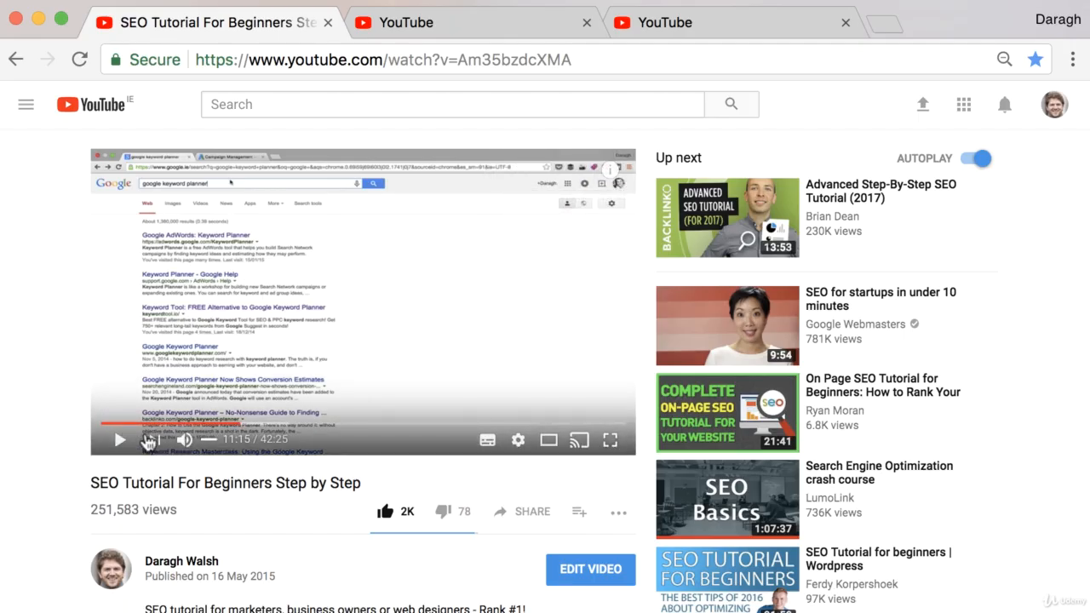
{"action": "left_click_drag", "start_coordinate": [215, 429], "coordinate": [54, 437]}
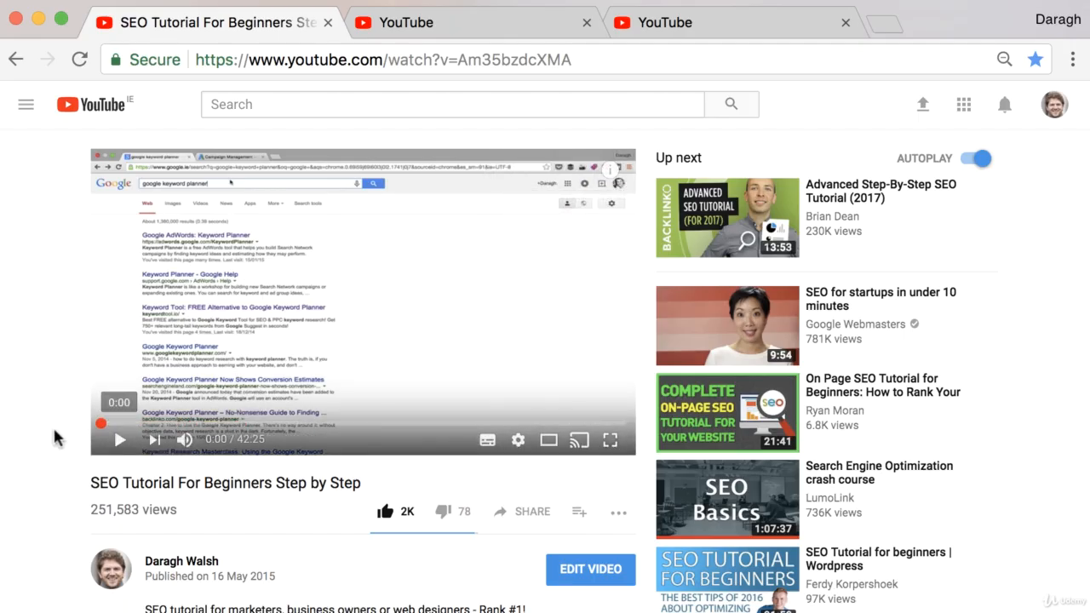
{"action": "left_click", "coordinate": [119, 440]}
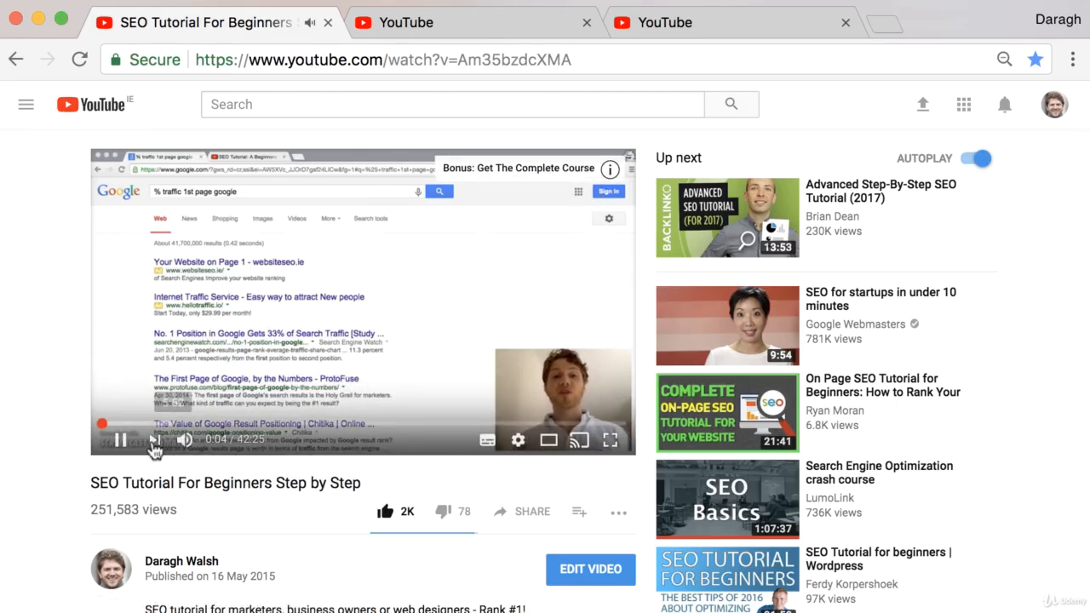
{"action": "left_click", "coordinate": [120, 441]}
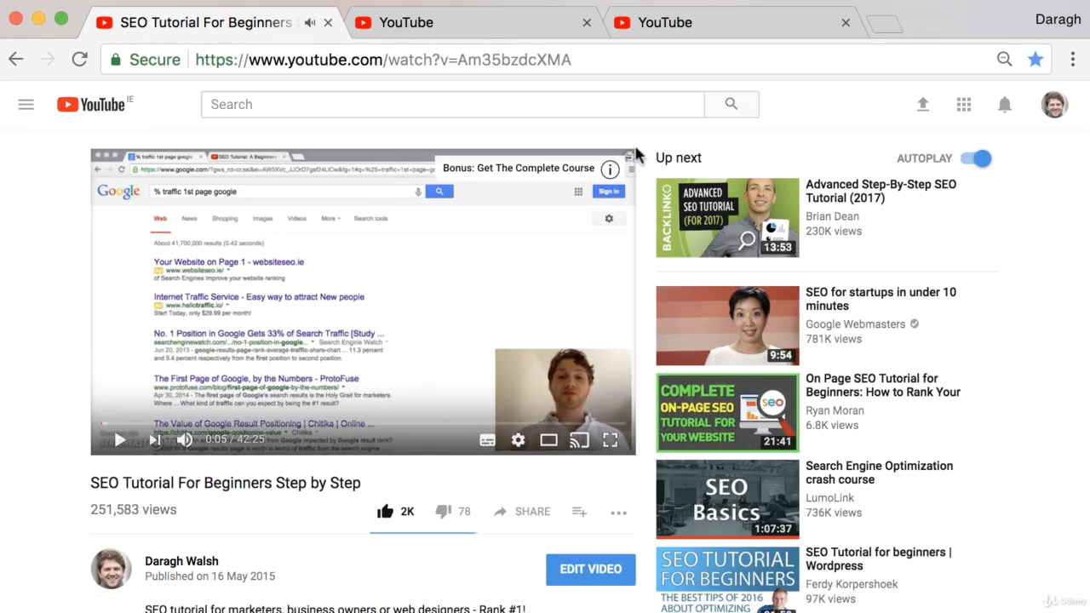
- Set the new link card's teaser text to "Want to learn more?" and shorten its title to "The Complete Digital Marketing Course"
{"action": "left_click", "coordinate": [425, 24]}
{"action": "left_click", "coordinate": [318, 443]}
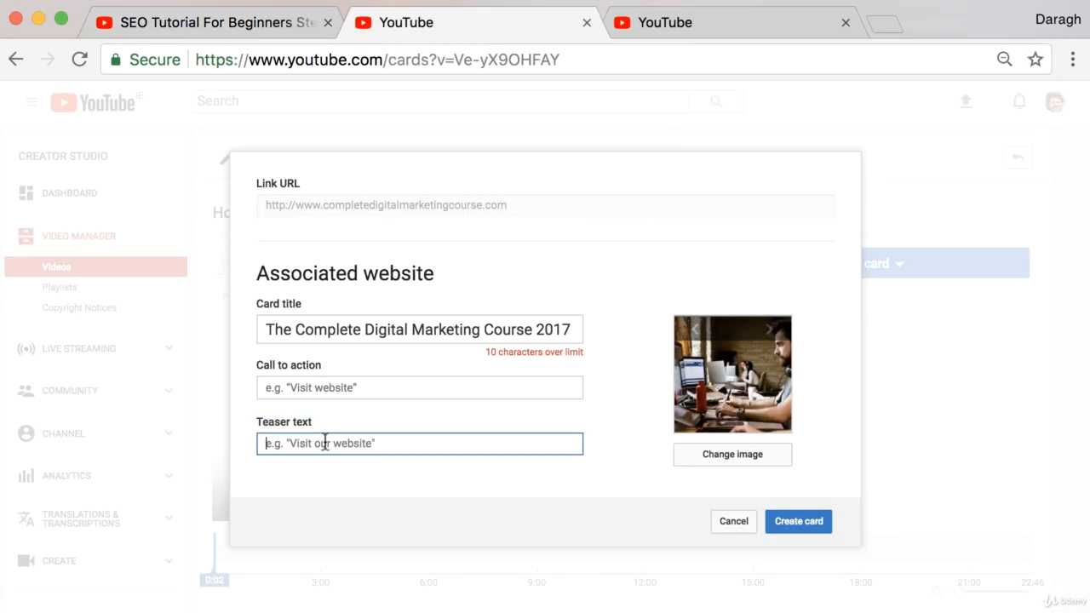
{"action": "type", "text": "Wan"}
{"action": "key", "text": "Down"}
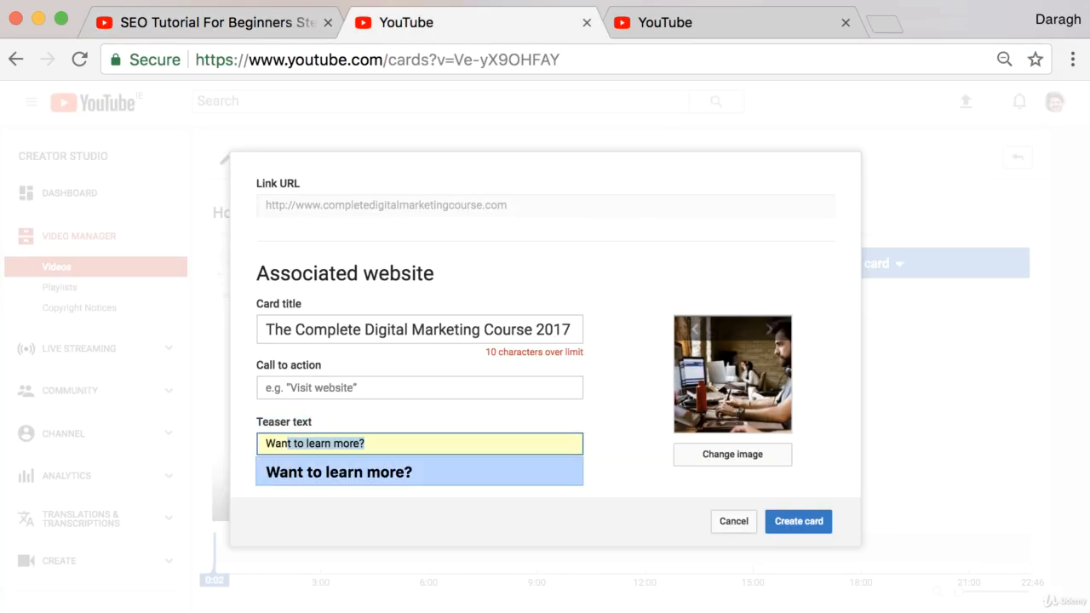
{"action": "key", "text": "Return"}
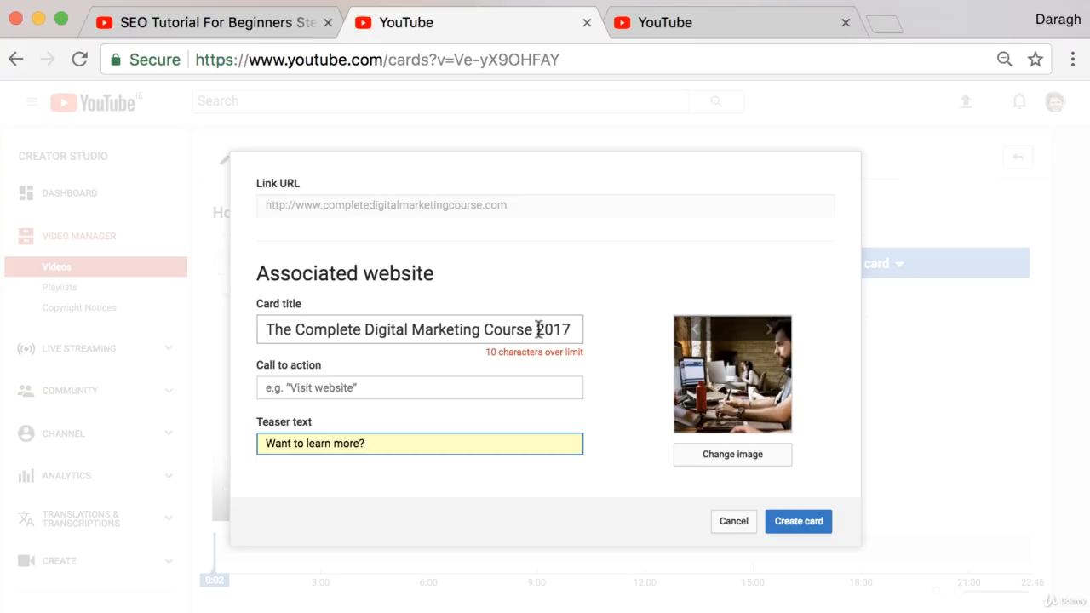
{"action": "left_click_drag", "start_coordinate": [533, 329], "coordinate": [593, 339]}
{"action": "key", "text": "BackSpace"}
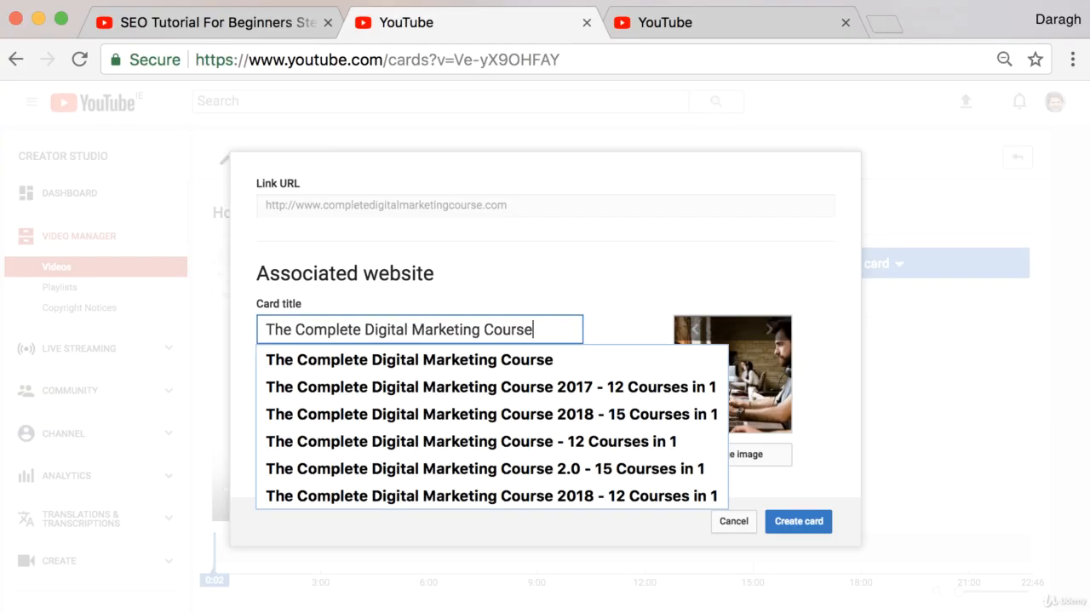
- Set the link card's call to action to "Get 15 Courses in 1 - 80% Off" and create the card
{"action": "left_click", "coordinate": [602, 297]}
{"action": "left_click", "coordinate": [309, 387]}
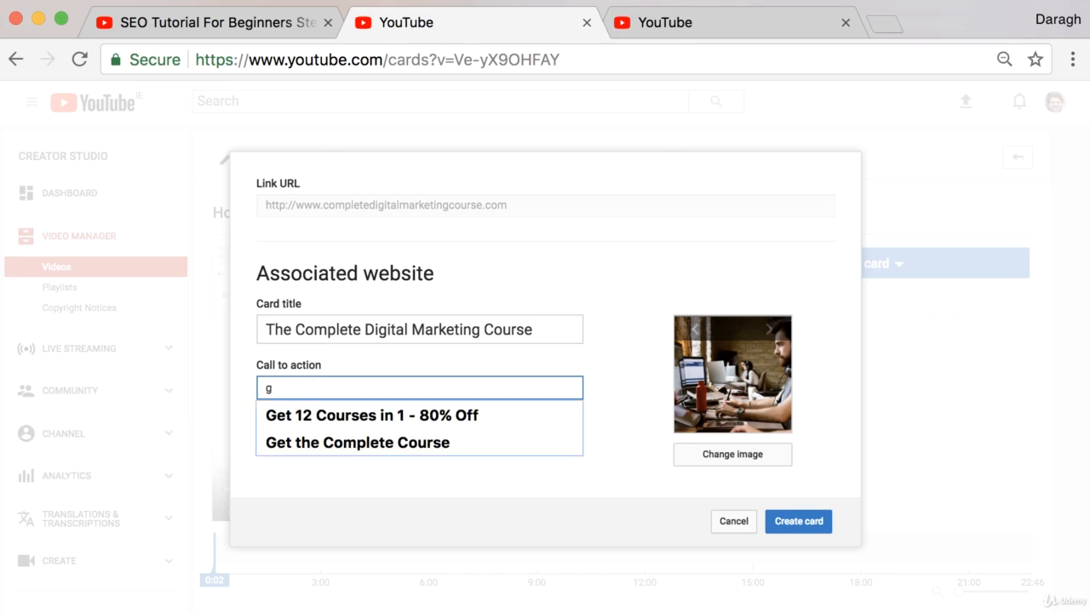
{"action": "key", "text": "Down"}
{"action": "key", "text": "Return"}
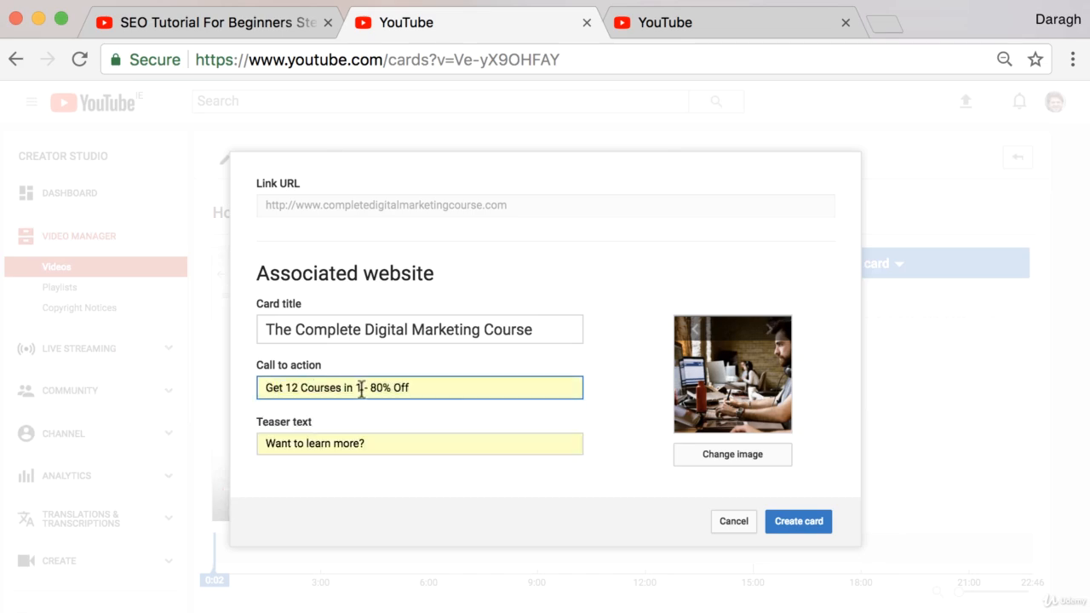
{"action": "left_click", "coordinate": [301, 389]}
{"action": "key", "text": "BackSpace"}
{"action": "type", "text": "5"}
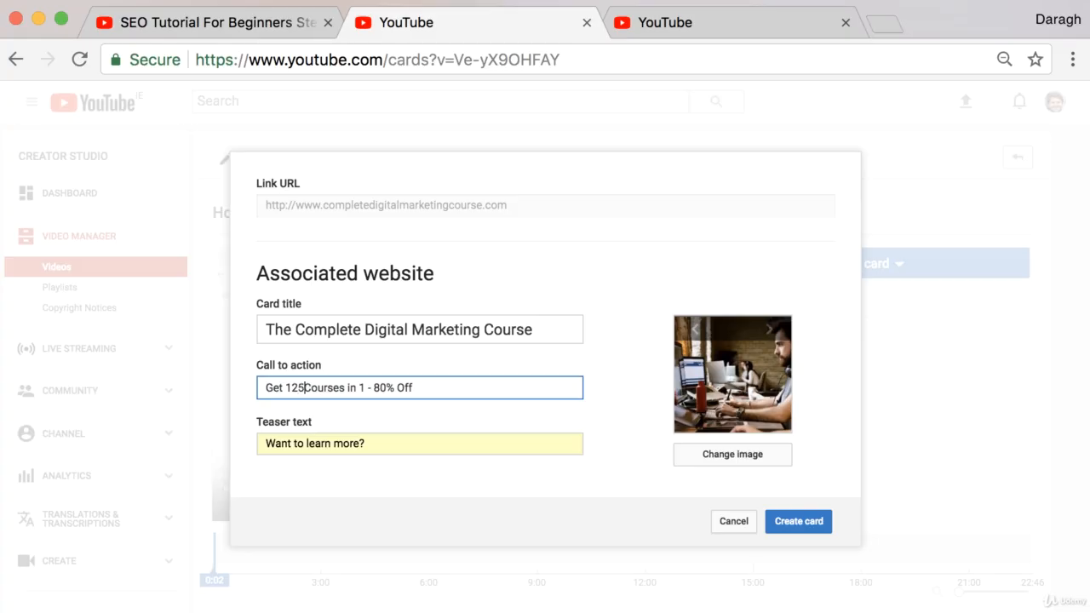
{"action": "left_click", "coordinate": [578, 293]}
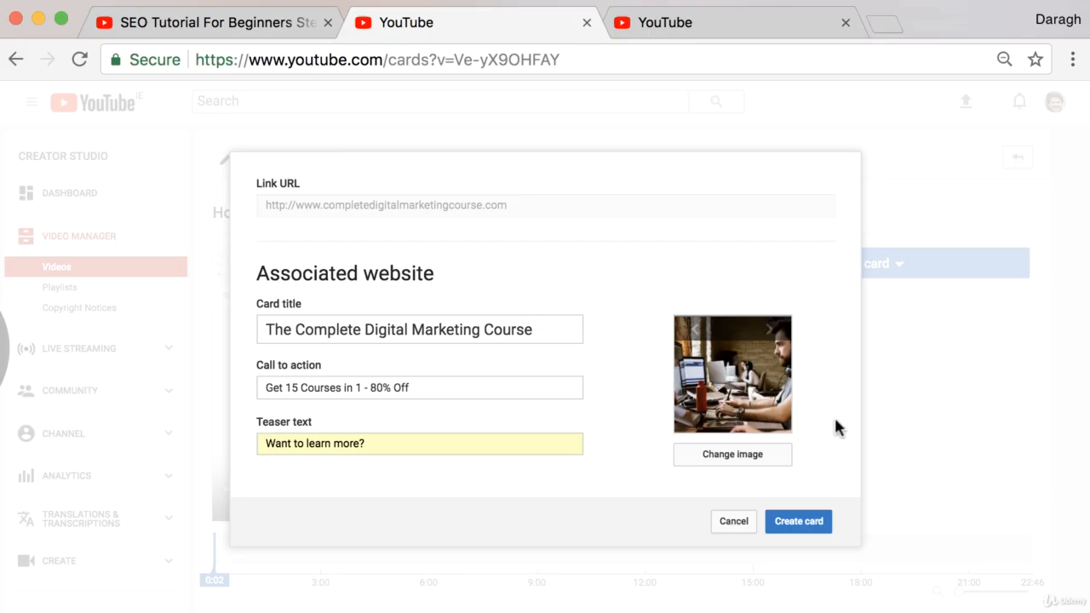
{"action": "left_click", "coordinate": [831, 519]}
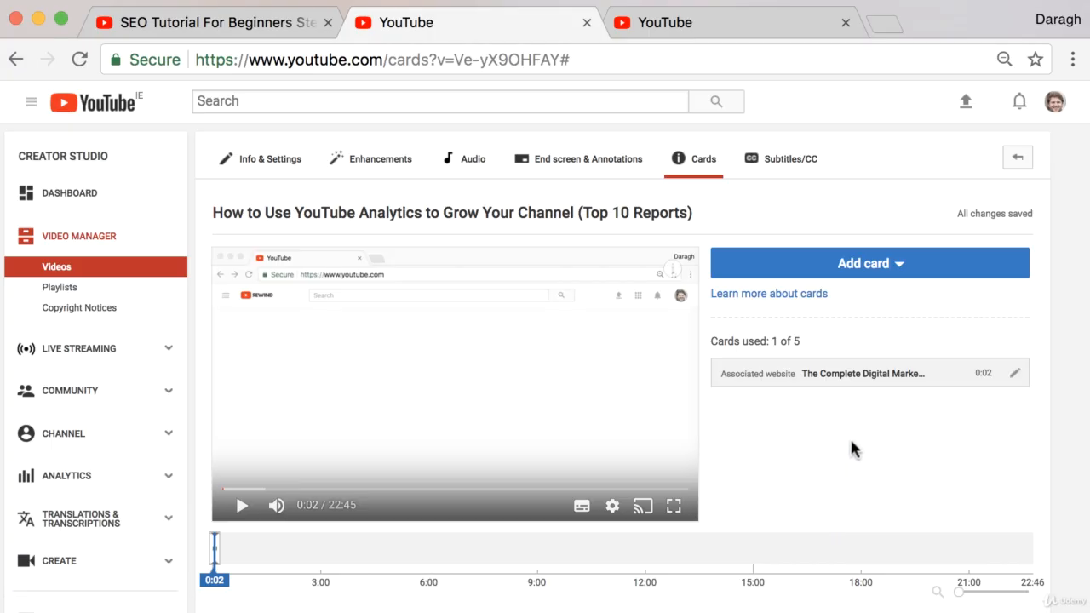
- Play the video from about 0:01 to preview the new card's teaser, and expand the card in the player
{"action": "left_click", "coordinate": [241, 506]}
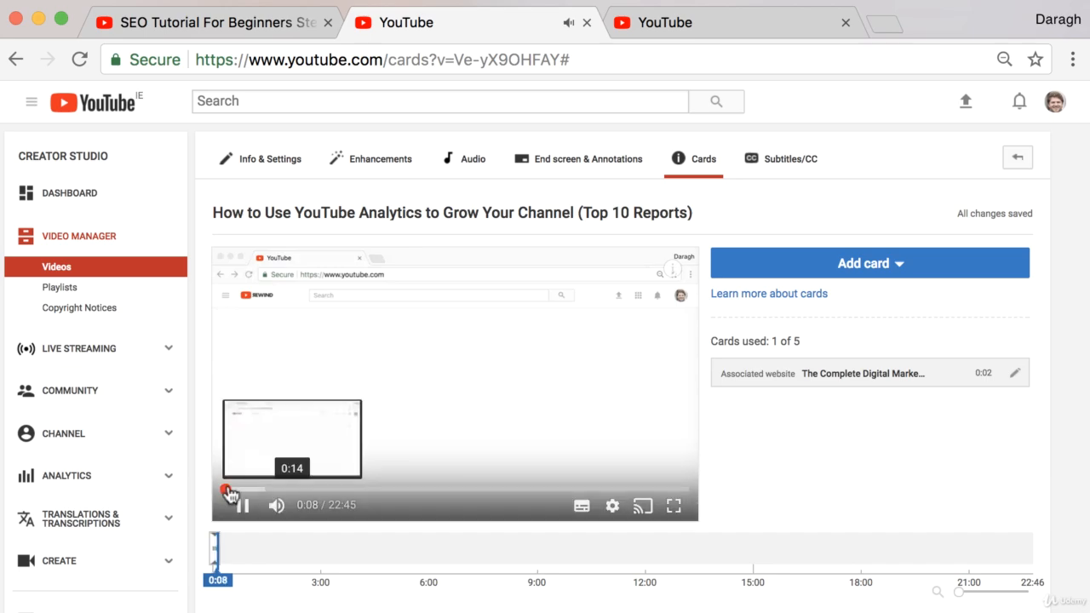
{"action": "left_click_drag", "start_coordinate": [226, 490], "coordinate": [219, 500]}
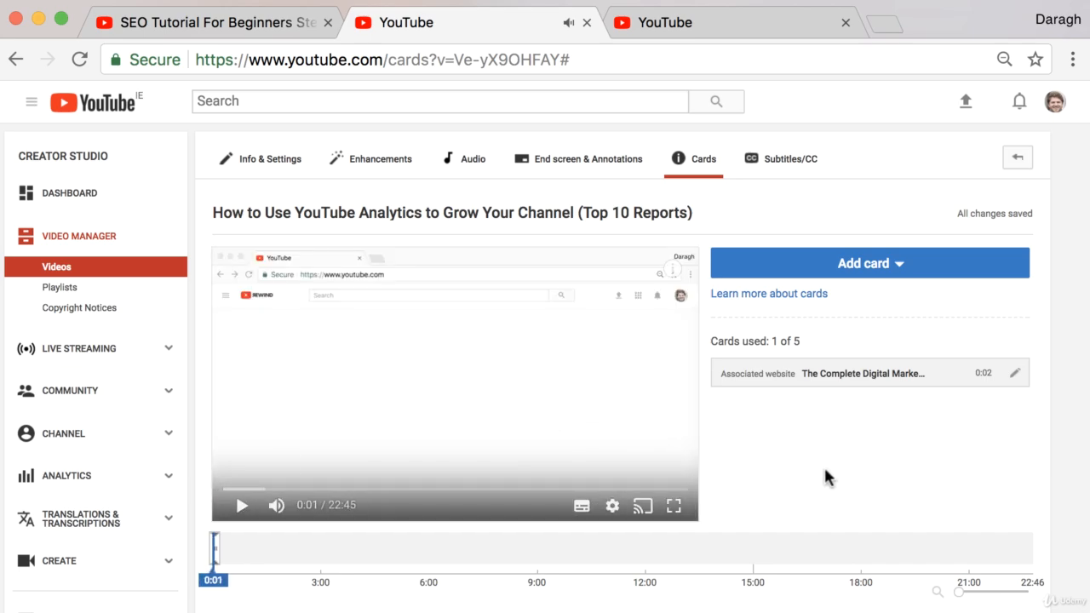
{"action": "left_click", "coordinate": [237, 510]}
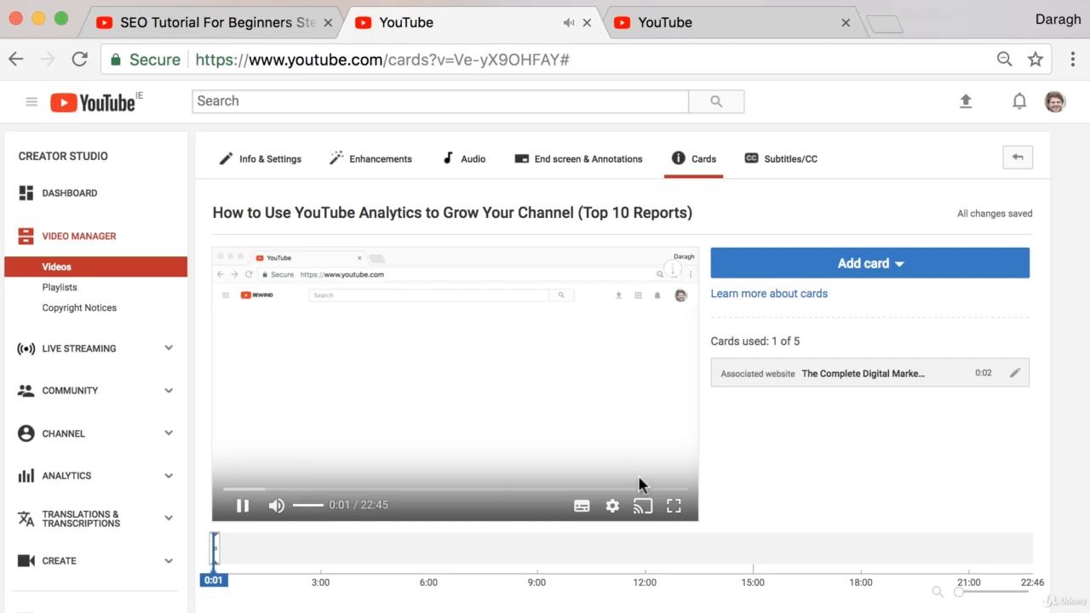
{"action": "scroll", "coordinate": [768, 477], "scroll_direction": "down", "scroll_amount": 1}
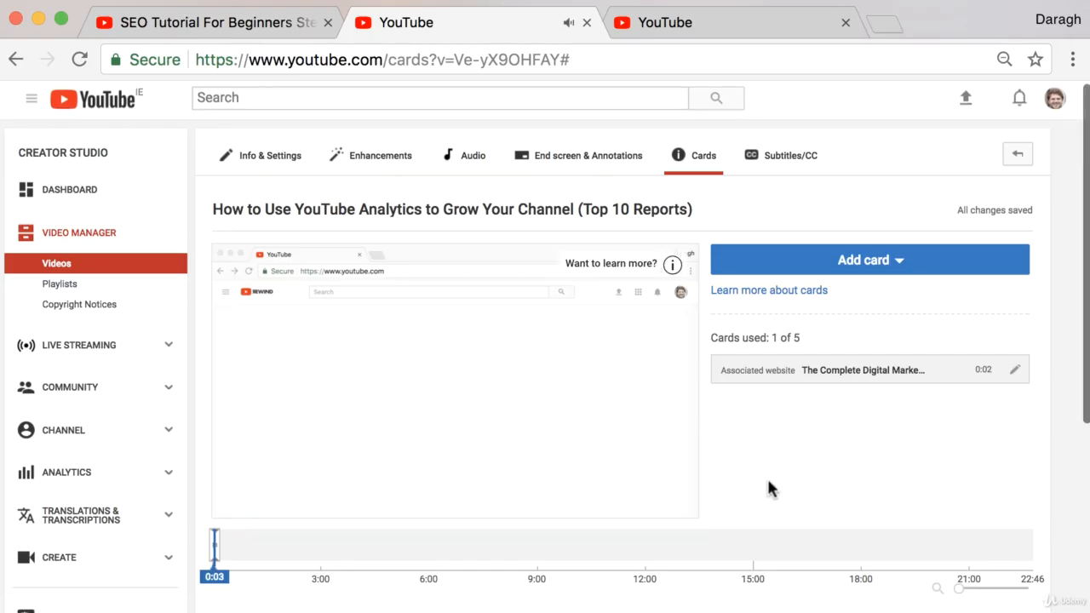
{"action": "scroll", "coordinate": [654, 283], "scroll_direction": "down", "scroll_amount": 1}
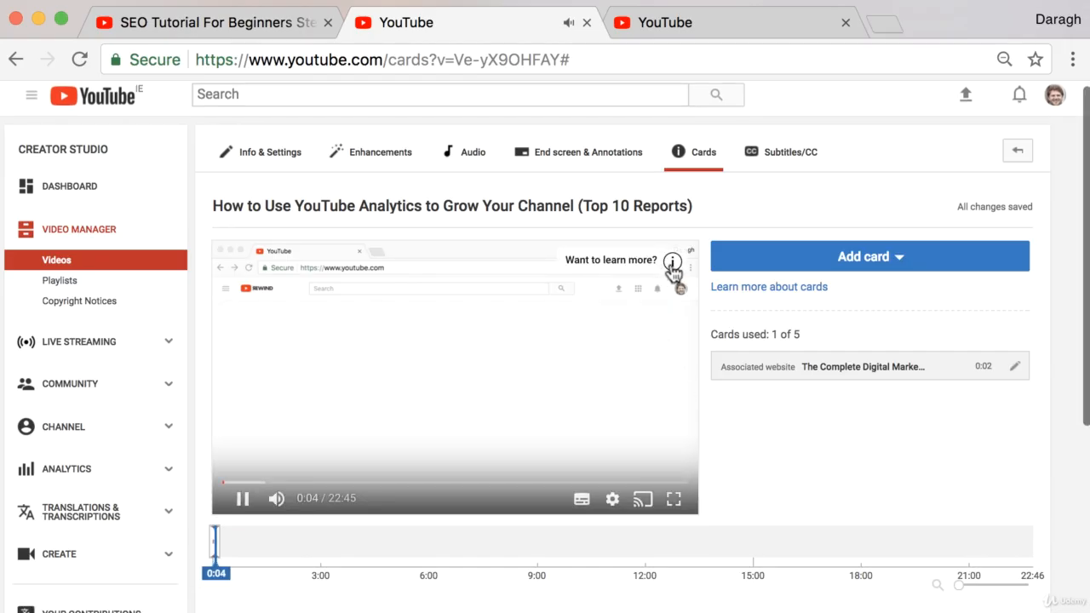
{"action": "left_click", "coordinate": [673, 262]}
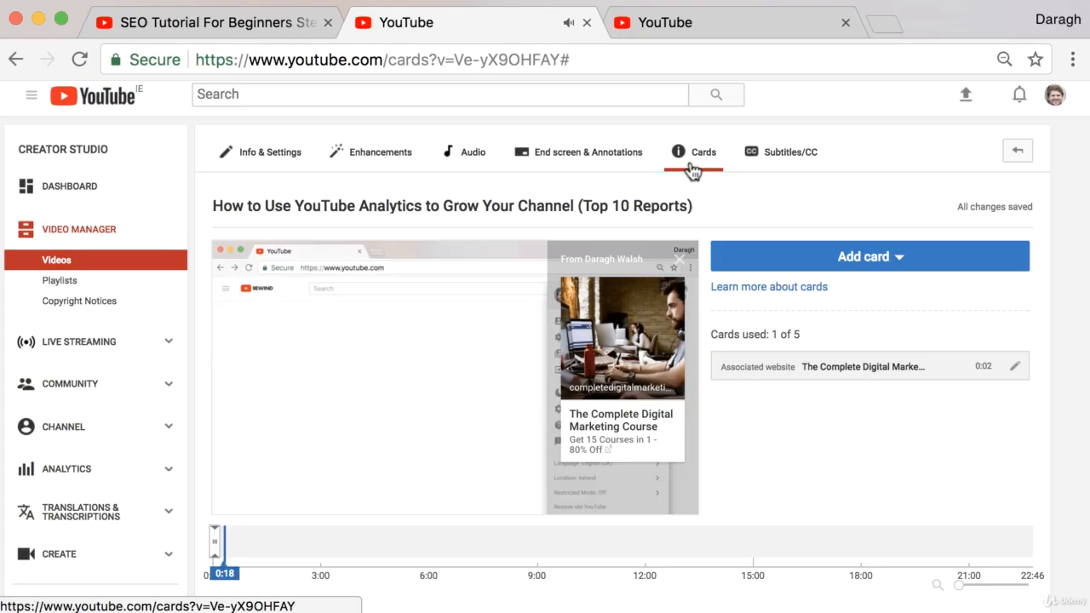
- Open the choice of card types for adding another card to the video
{"action": "left_click", "coordinate": [901, 259]}
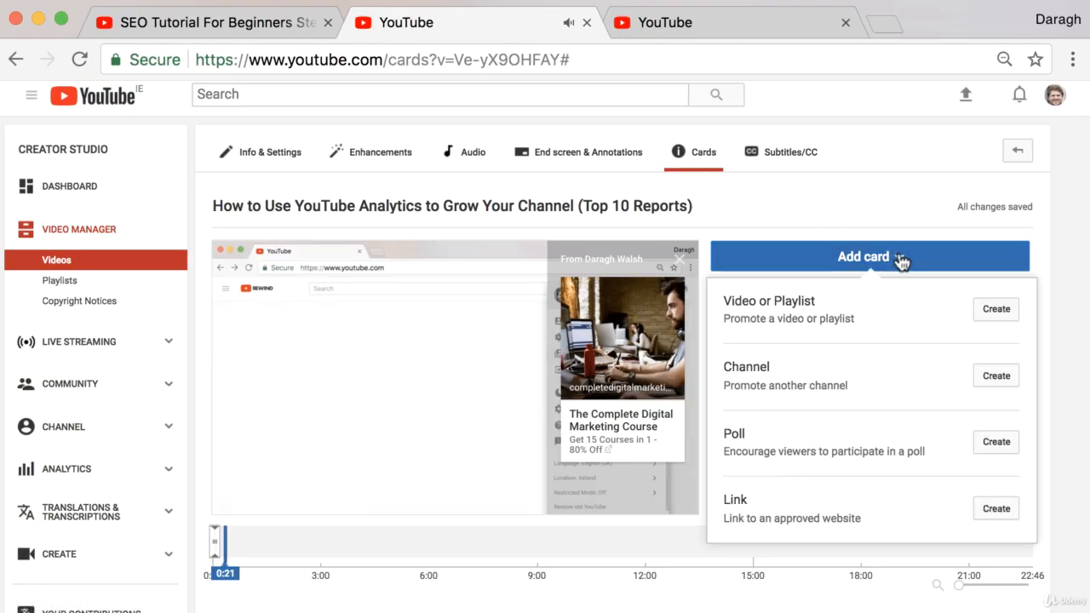